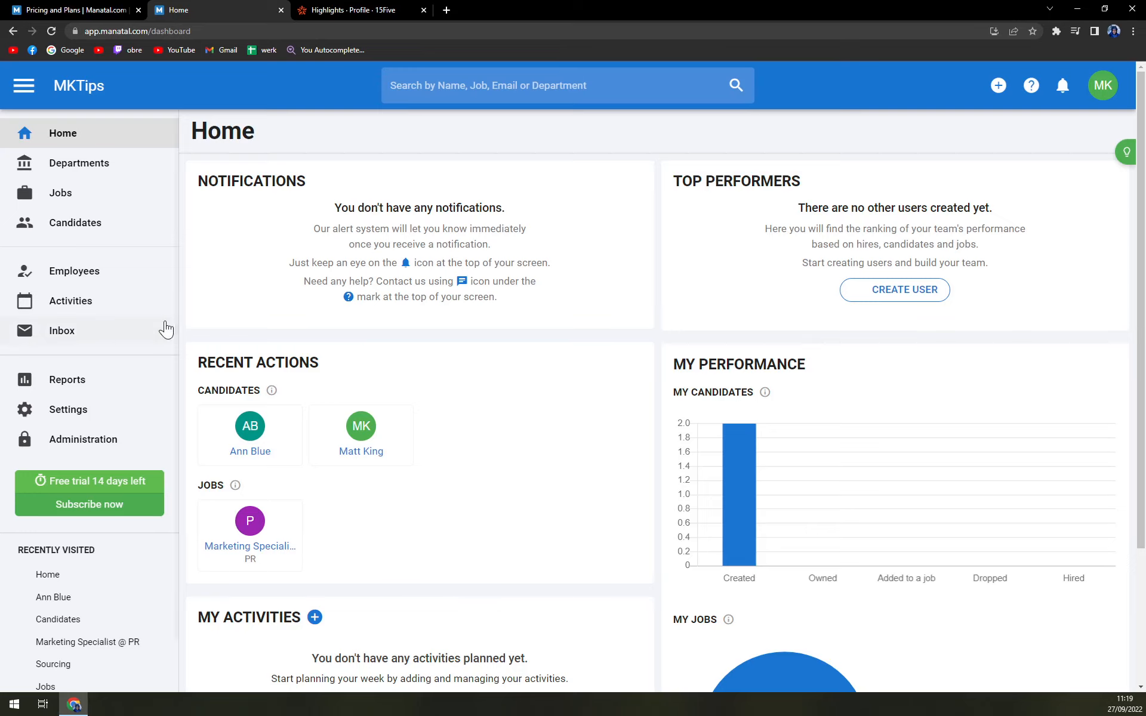
# - View the PR department's jobs, and open the Marketing Specialist job's candidate pipeline
pyautogui.click(70, 177)
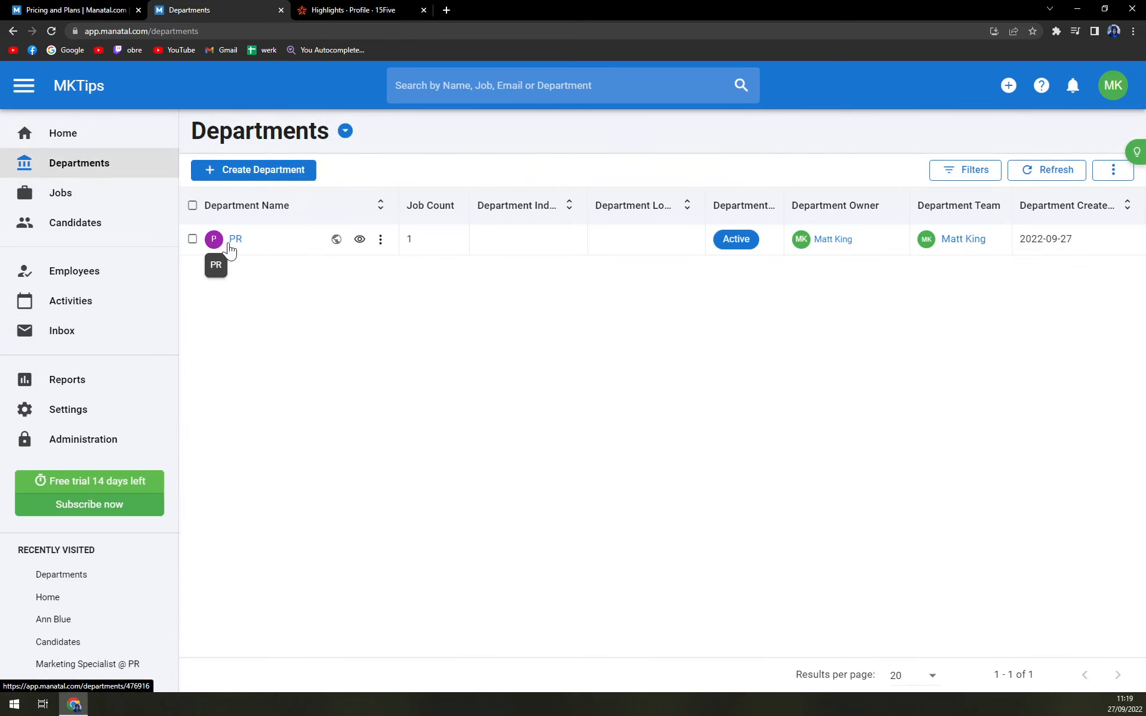
pyautogui.click(235, 243)
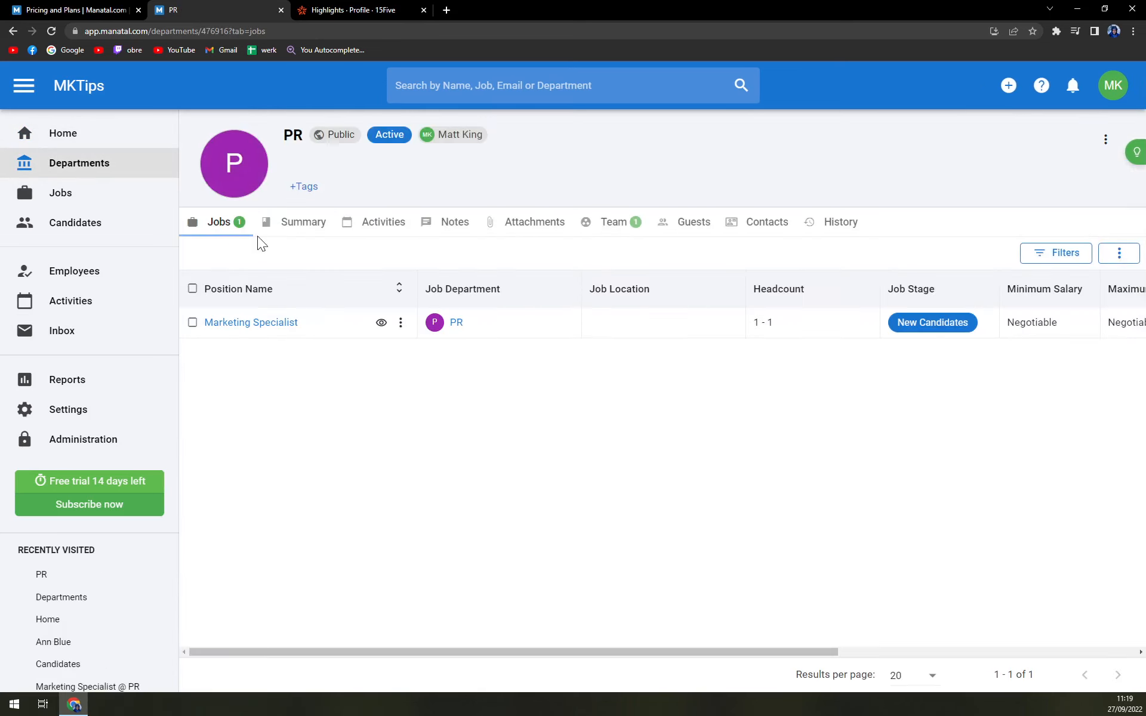
pyautogui.click(59, 194)
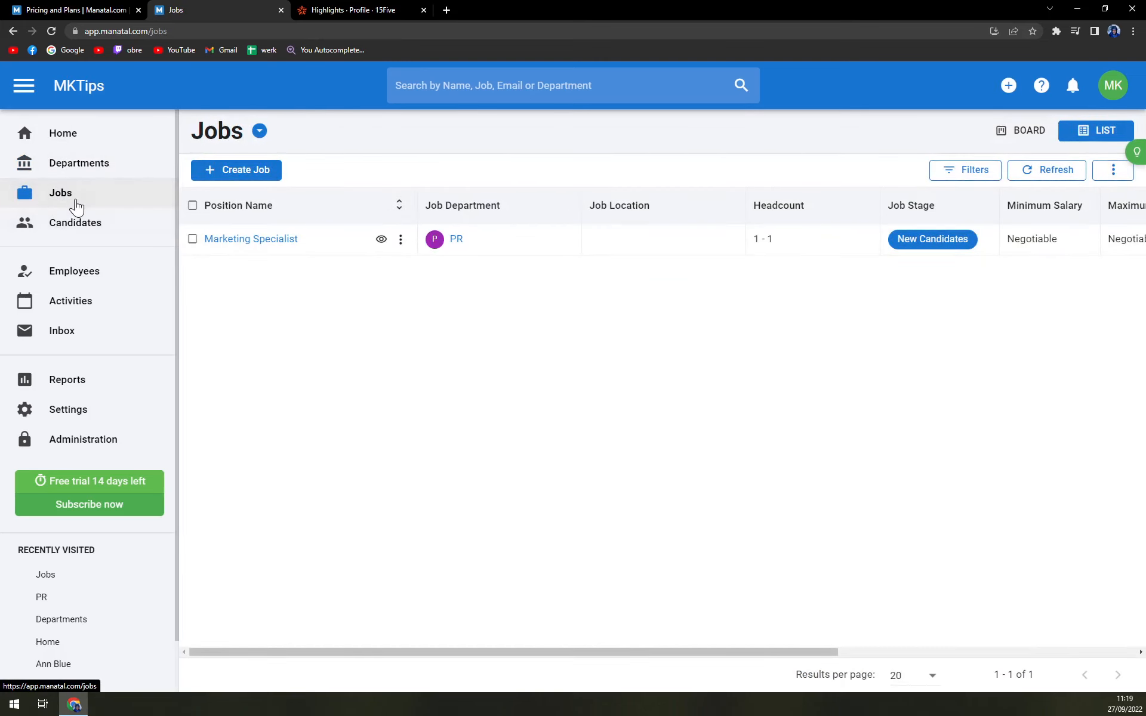
pyautogui.click(268, 241)
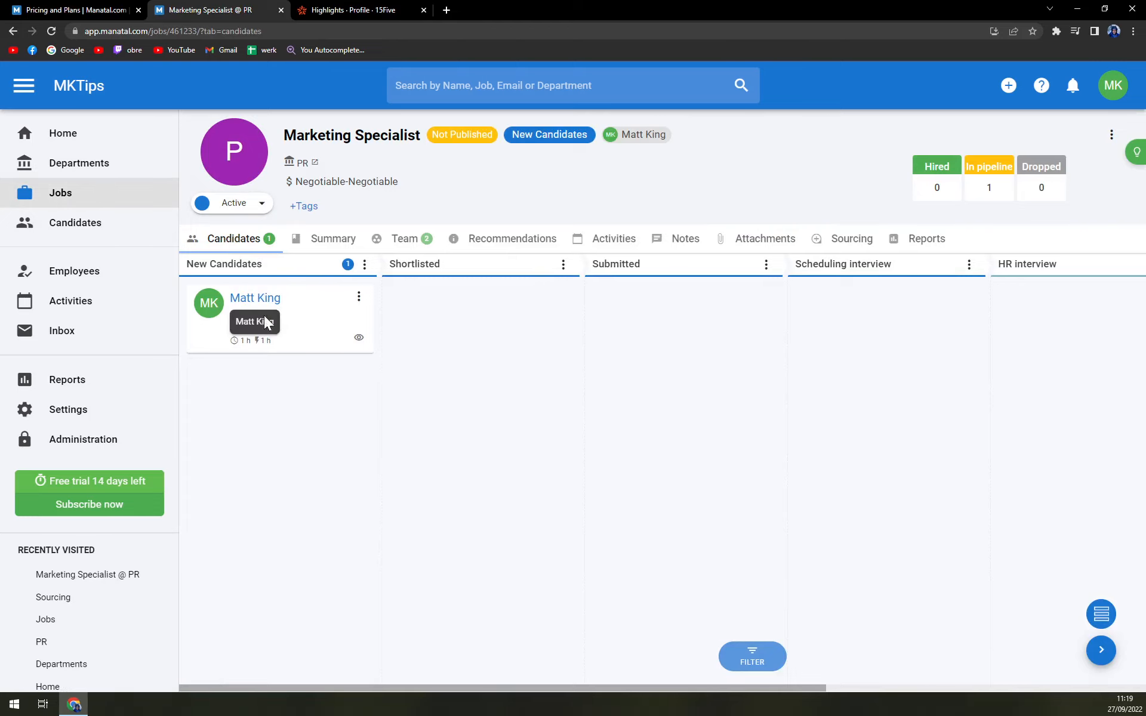
# - Move the candidate from New Candidates to Shortlisted, and return the card to New Candidates
pyautogui.moveTo(275, 309); pyautogui.dragTo(474, 302)
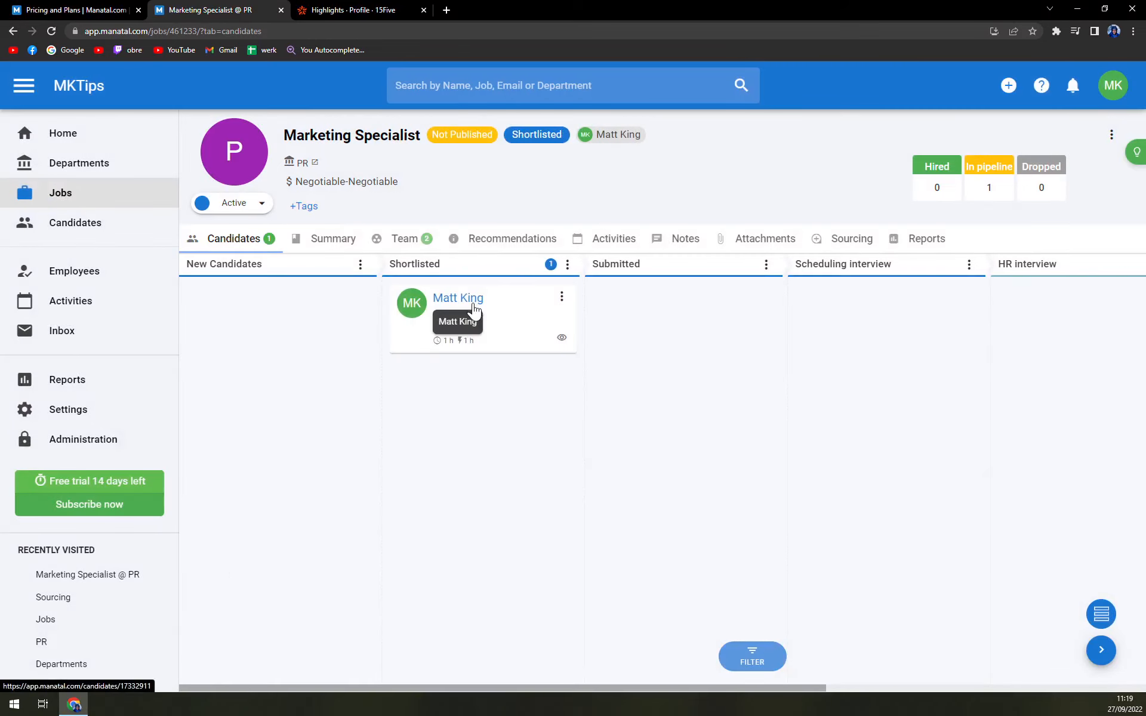
pyautogui.moveTo(280, 306); pyautogui.dragTo(303, 313)
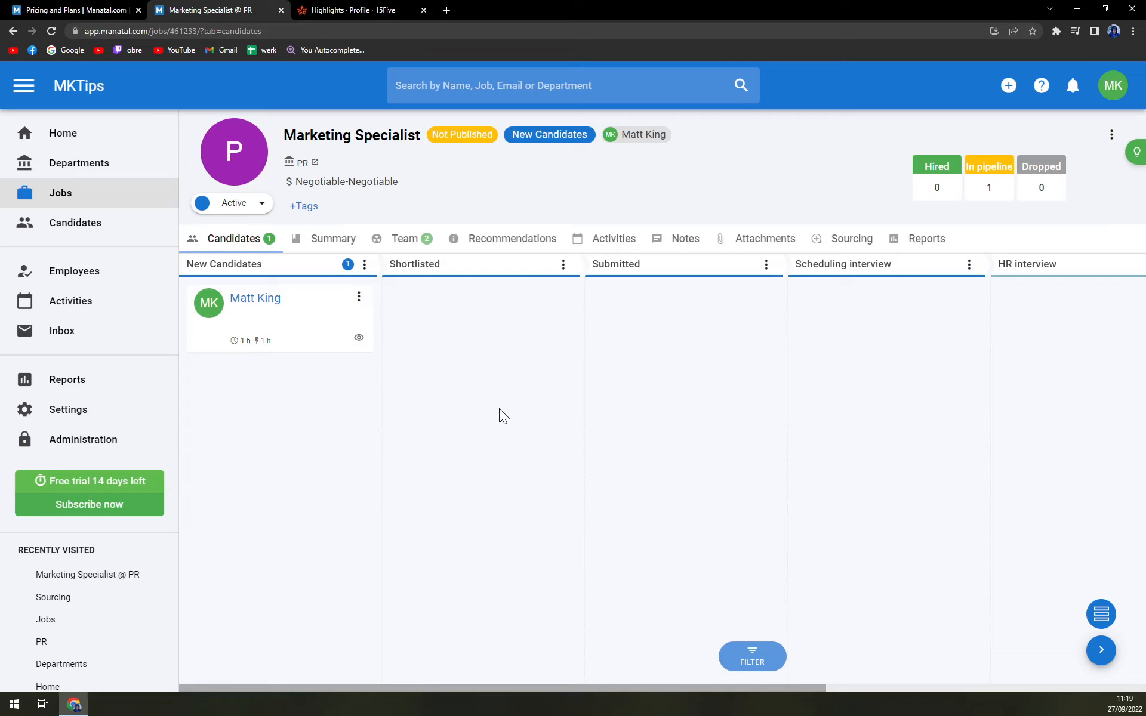
# - Add the existing recently created candidate to the Marketing Specialist job
pyautogui.click(1112, 139)
pyautogui.click(1112, 139)
pyautogui.click(1112, 139)
pyautogui.click(1013, 127)
pyautogui.click(1112, 134)
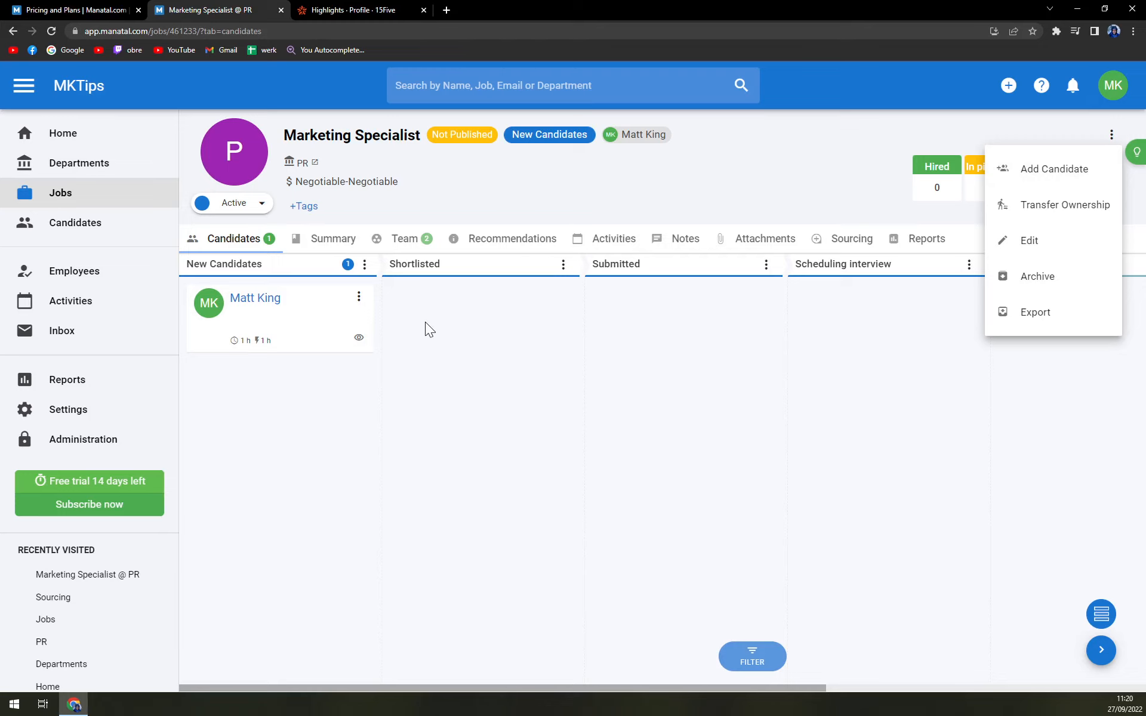
pyautogui.click(1038, 177)
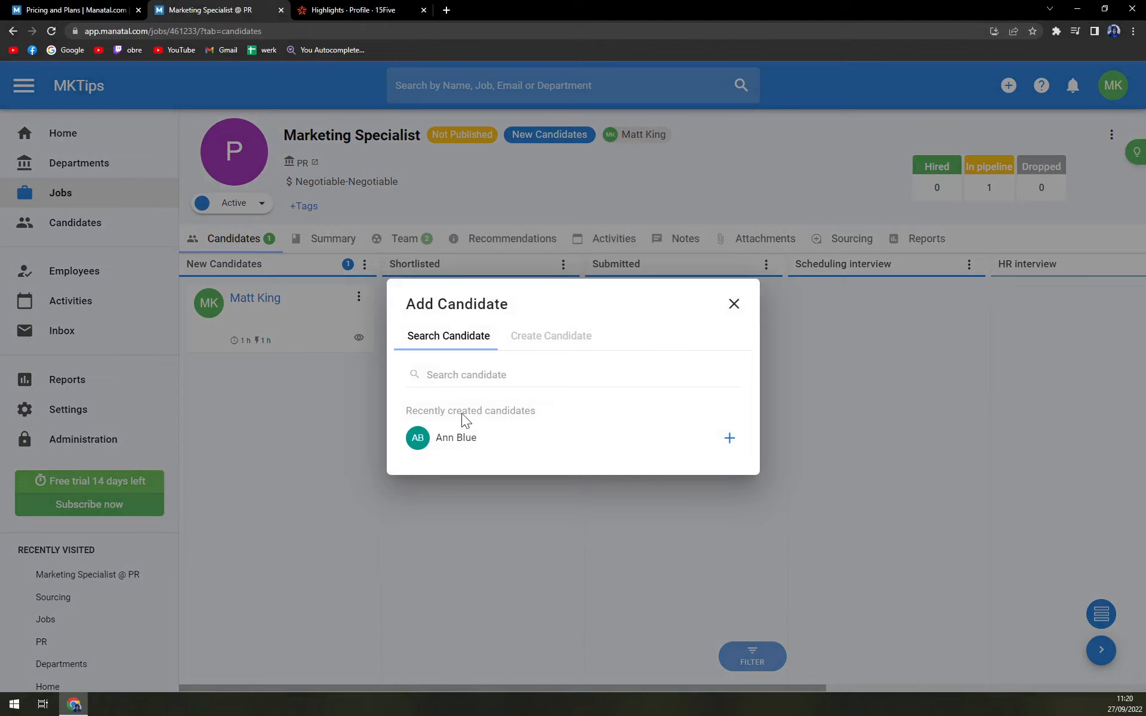
pyautogui.click(460, 445)
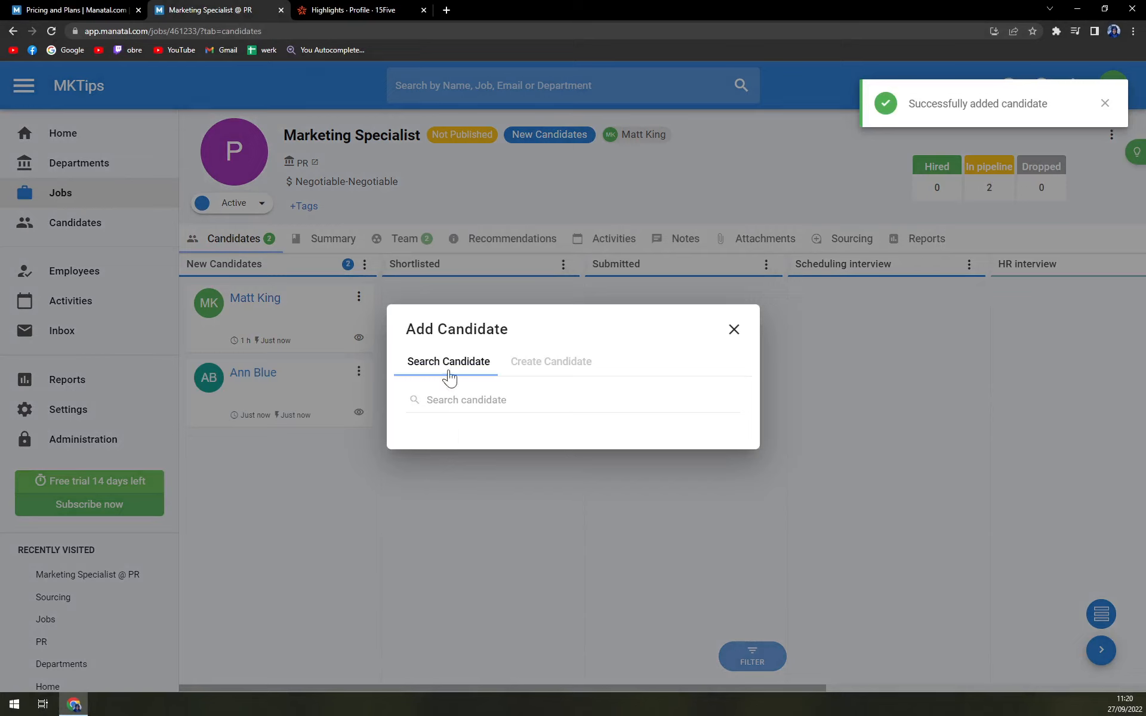
# - Examine the job's options for creating a candidate by resume upload, including job and folder selection, and close the dialog
pyautogui.click(516, 362)
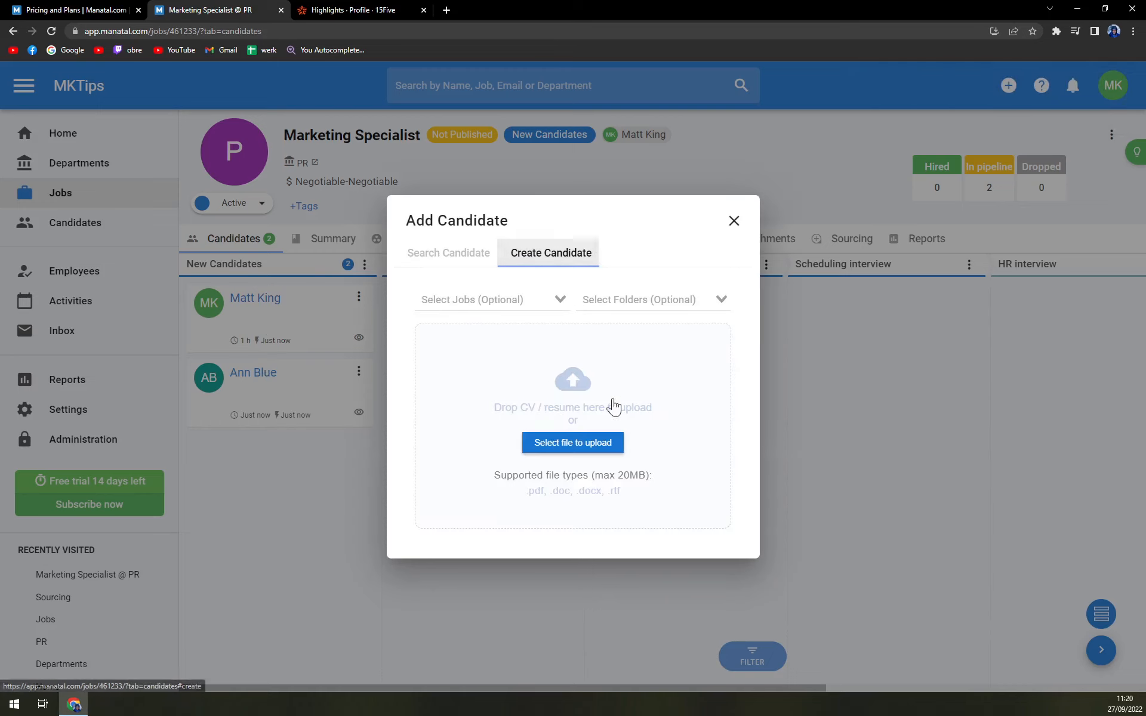
pyautogui.click(446, 263)
pyautogui.click(546, 361)
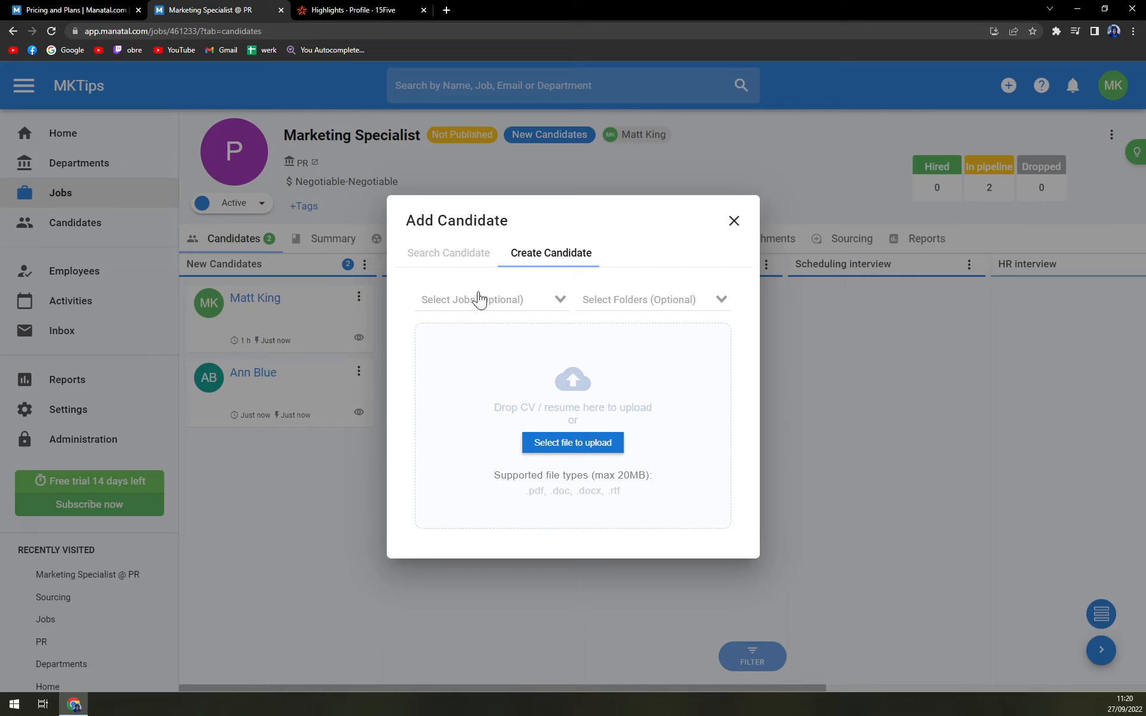
pyautogui.click(532, 302)
pyautogui.click(639, 301)
pyautogui.click(505, 292)
pyautogui.click(734, 221)
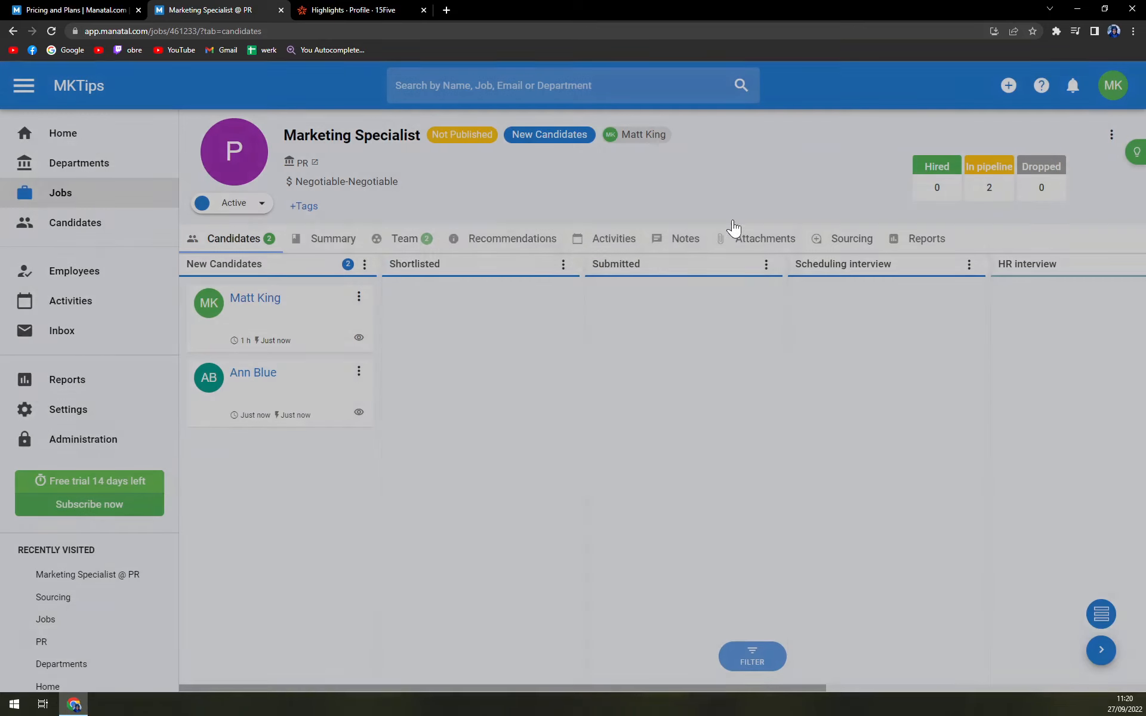
# - Open candidate creation from the candidates list, and examine the form and resume upload methods
pyautogui.click(64, 223)
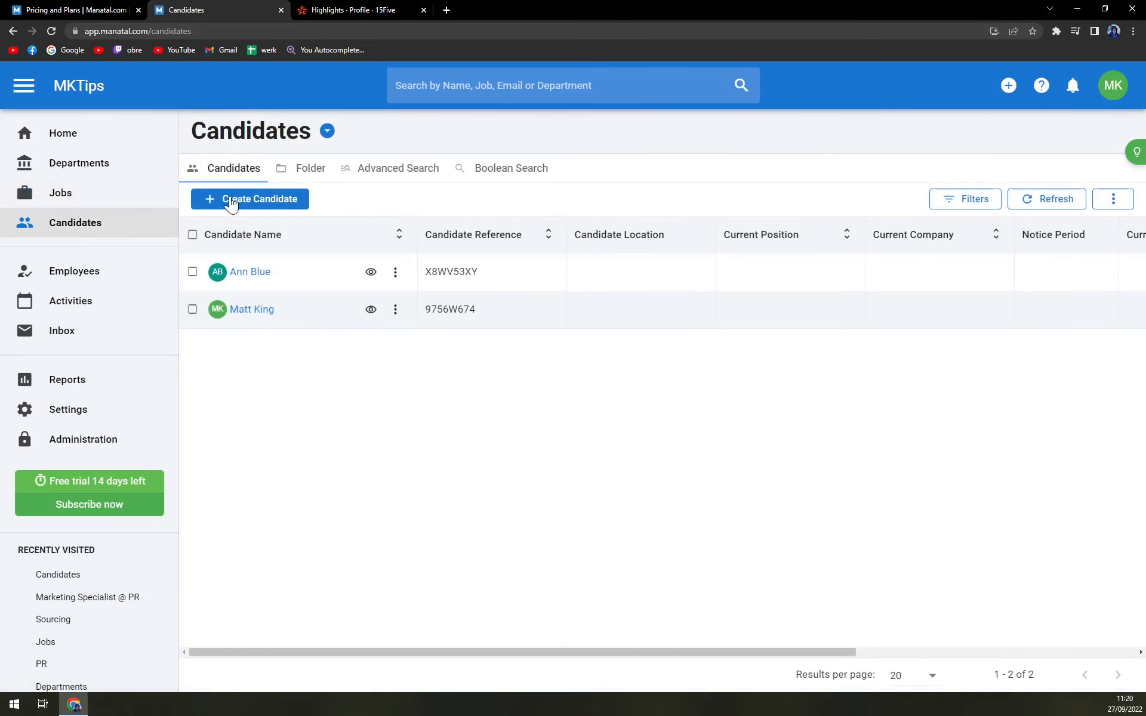
pyautogui.click(231, 202)
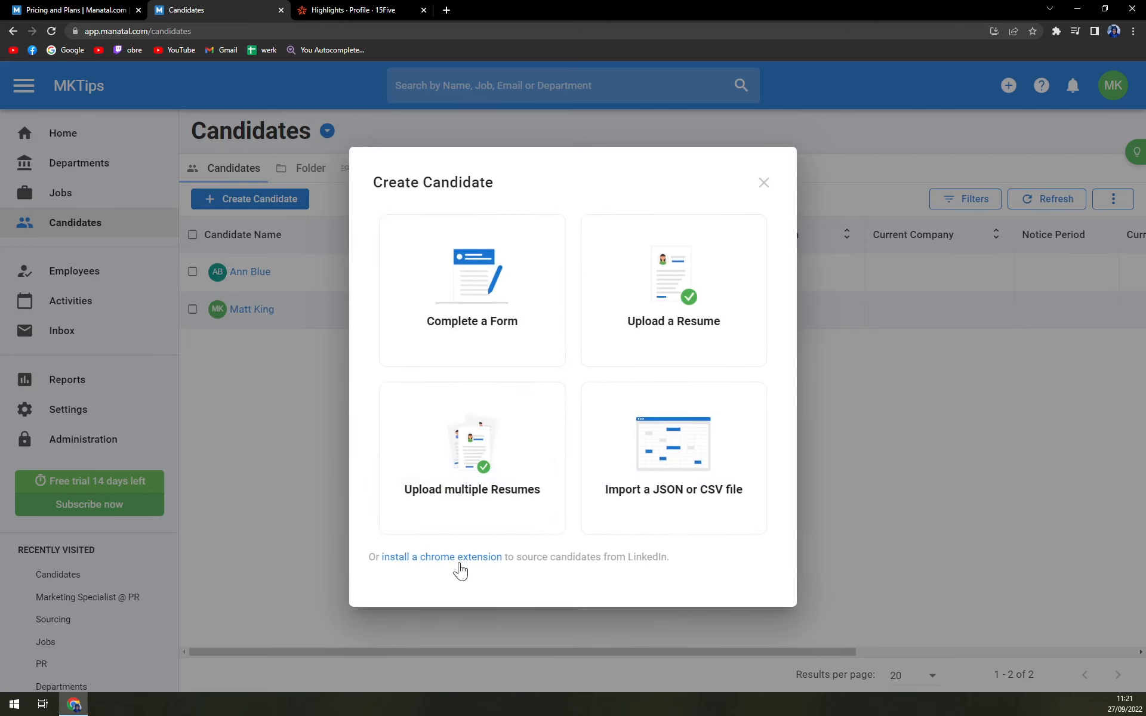
pyautogui.click(444, 339)
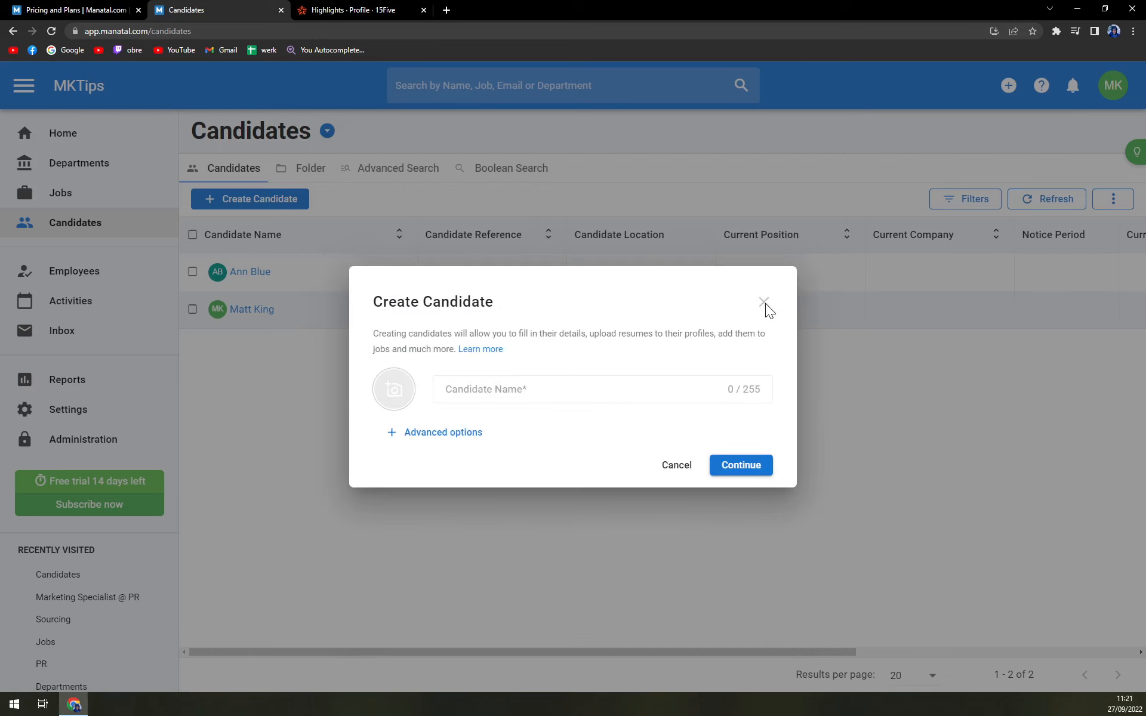
pyautogui.click(682, 471)
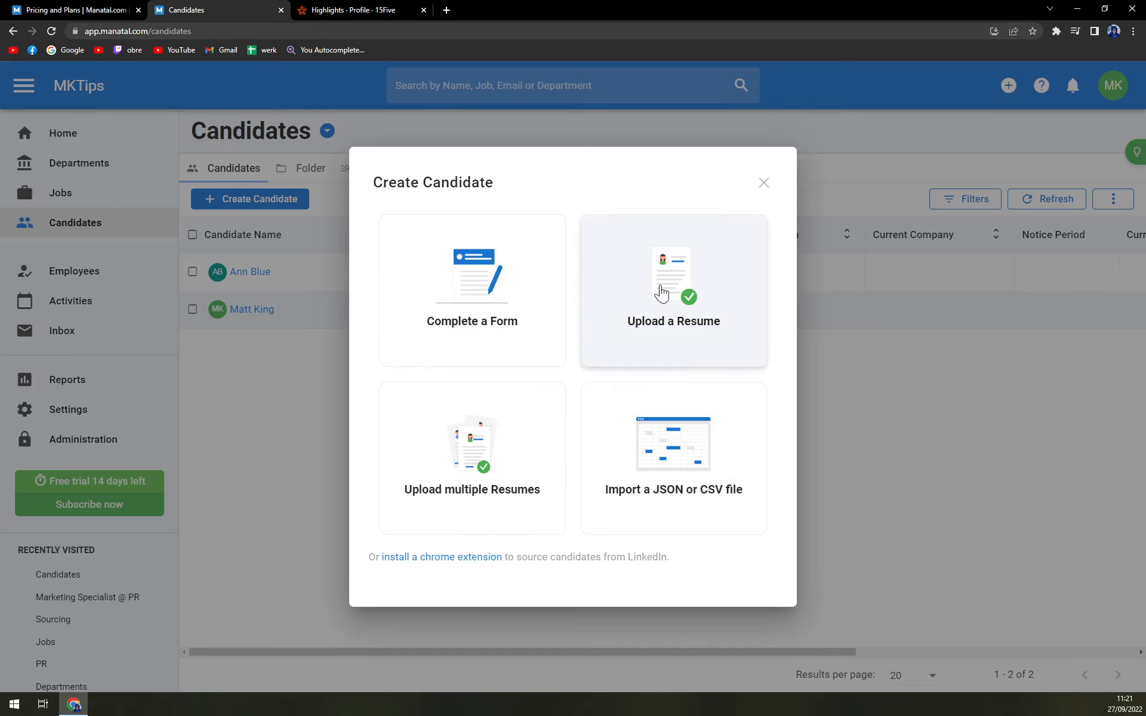
pyautogui.click(475, 313)
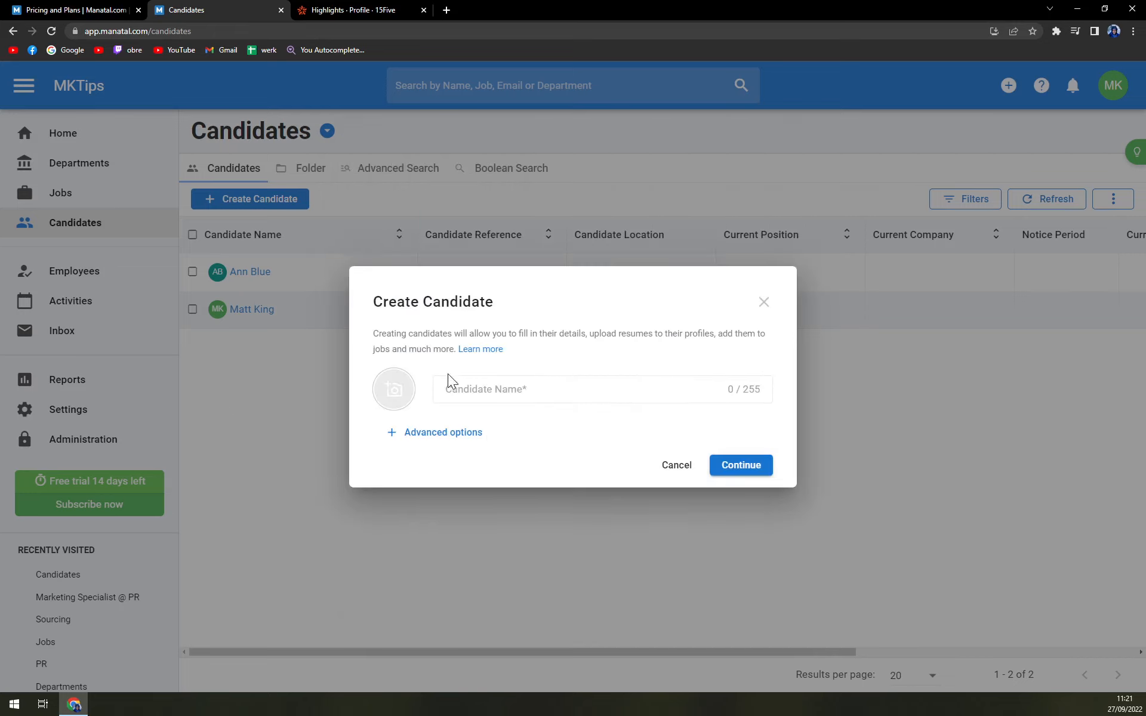
pyautogui.click(679, 465)
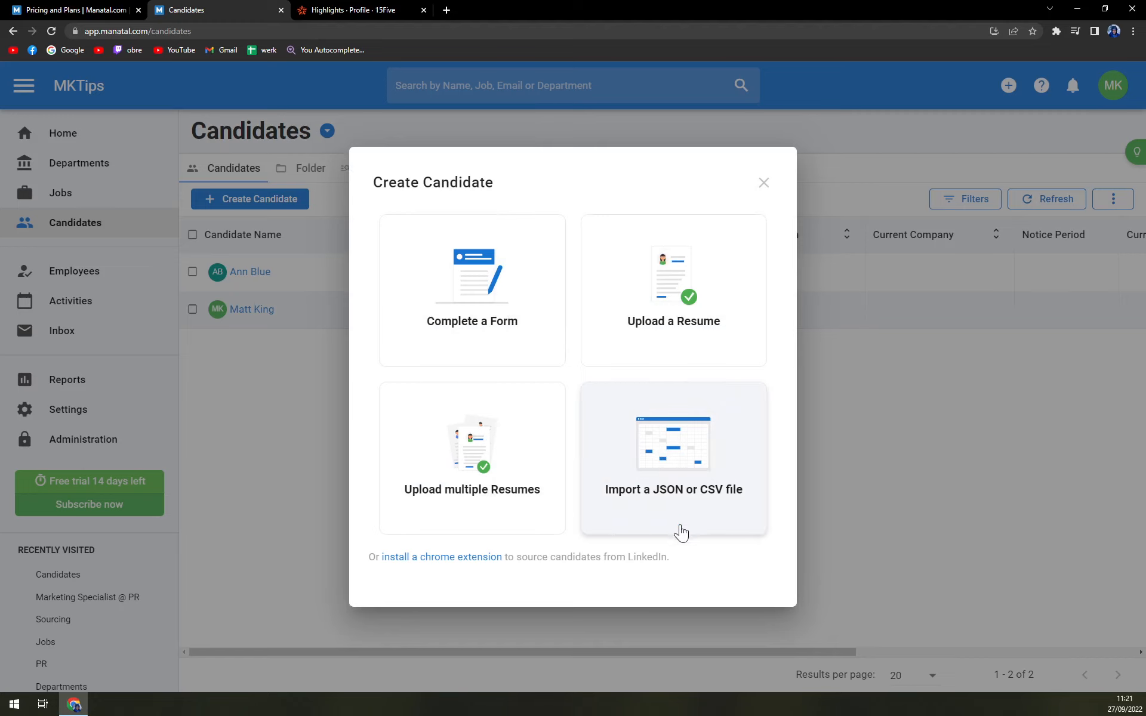
pyautogui.tripleClick(761, 184)
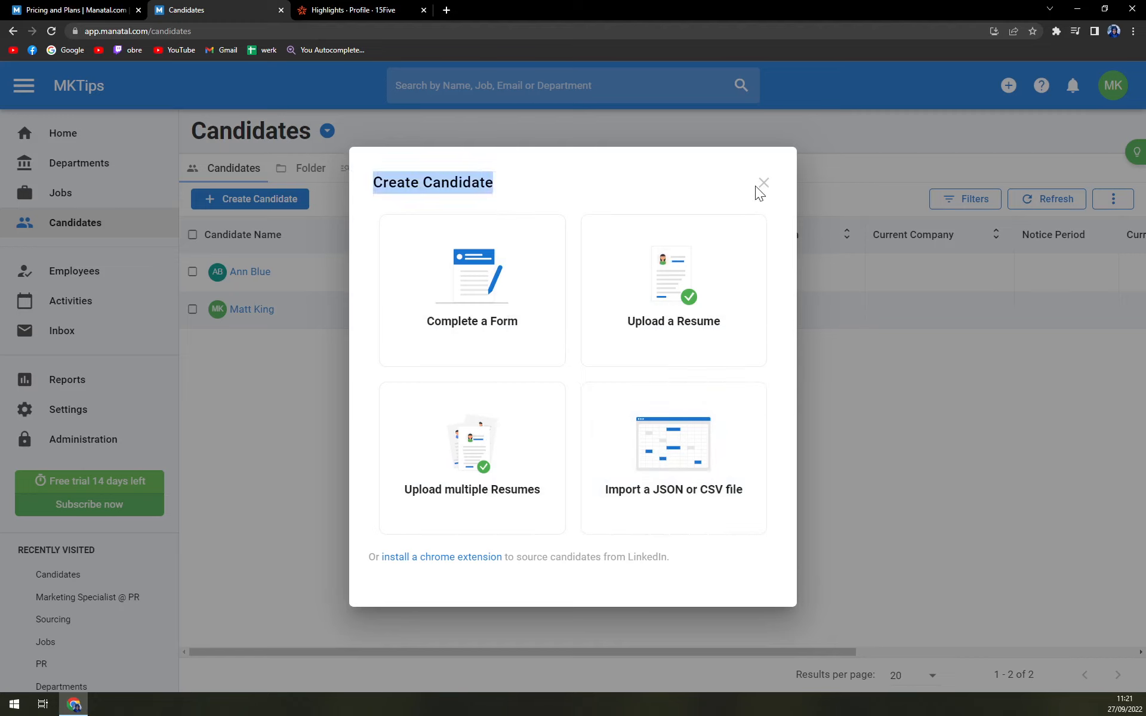
pyautogui.click(760, 185)
pyautogui.click(601, 295)
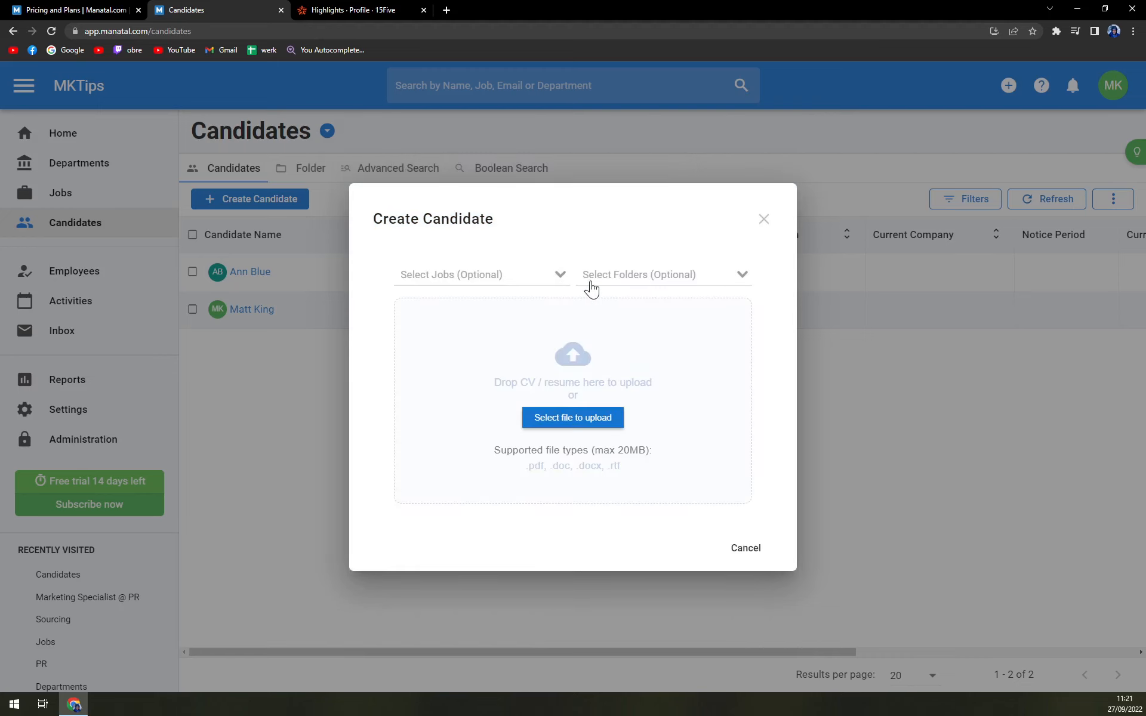
pyautogui.click(591, 288)
pyautogui.click(749, 549)
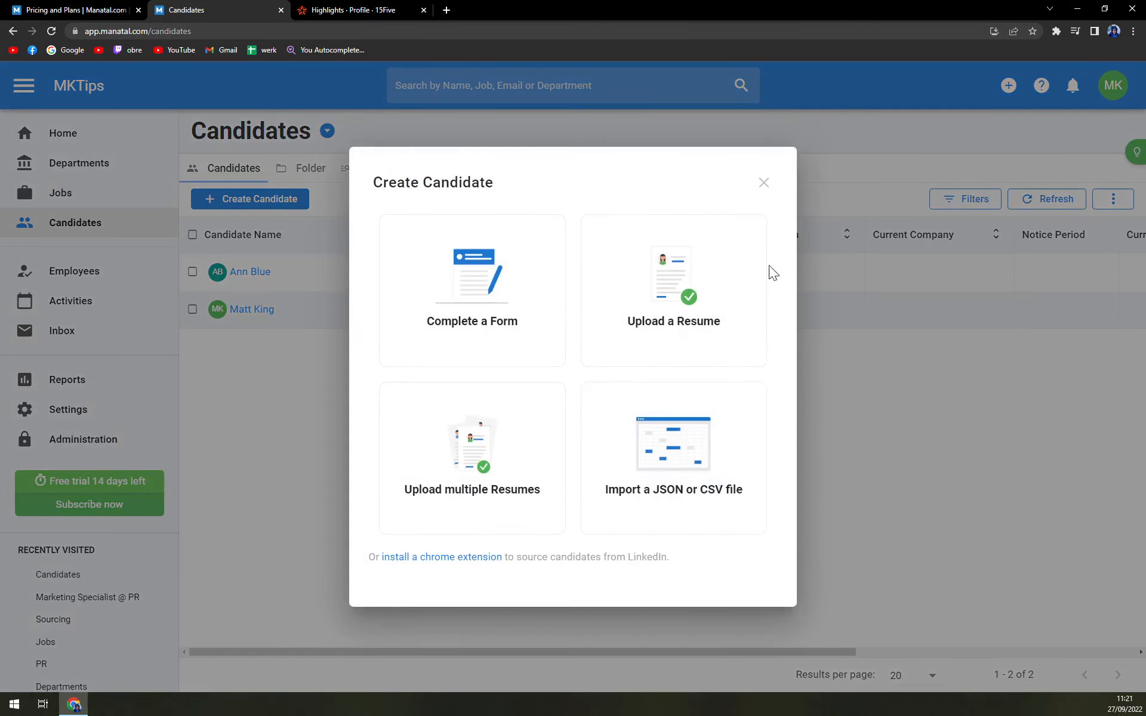
# - Create a new candidate with the form, entering the candidate's full name
pyautogui.click(546, 323)
pyautogui.click(567, 390)
pyautogui.click(741, 465)
# - Return to the jobs list by way of the home page, and open the Marketing Specialist job
pyautogui.click(63, 133)
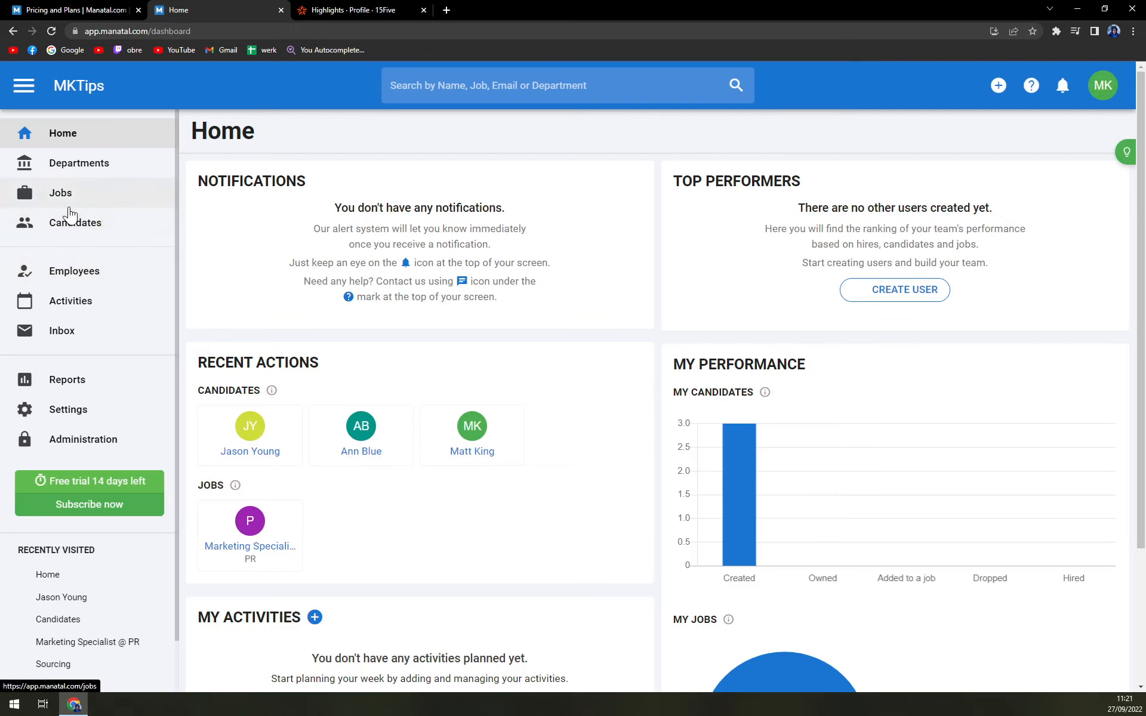
pyautogui.click(64, 193)
pyautogui.click(242, 239)
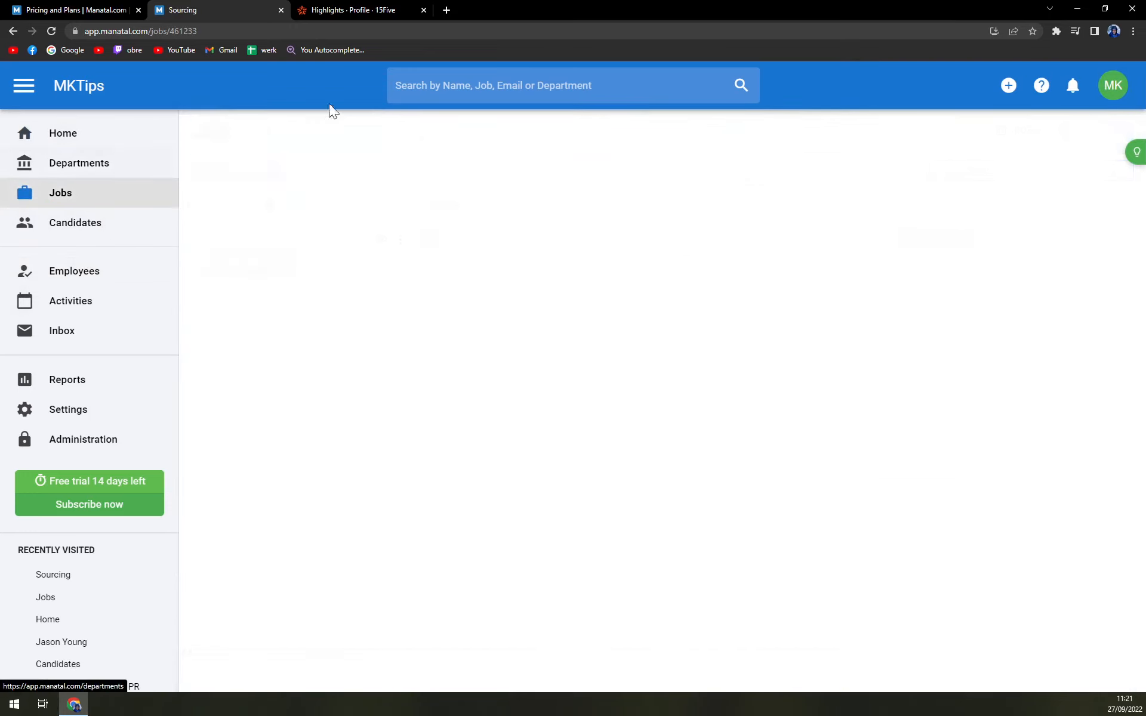